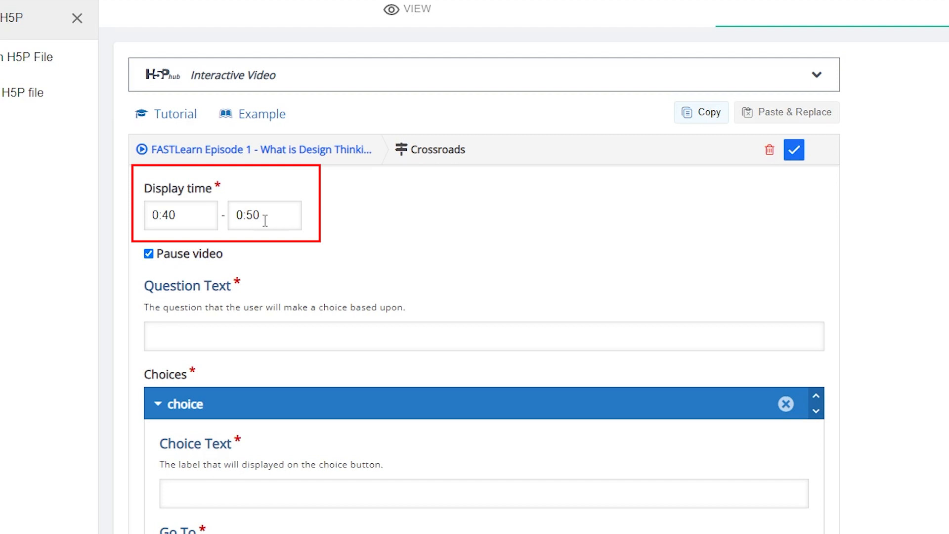
- Enter "What do you want to learn next?" as the question text of the Crossroads interaction
{"action": "left_click", "coordinate": [252, 334]}
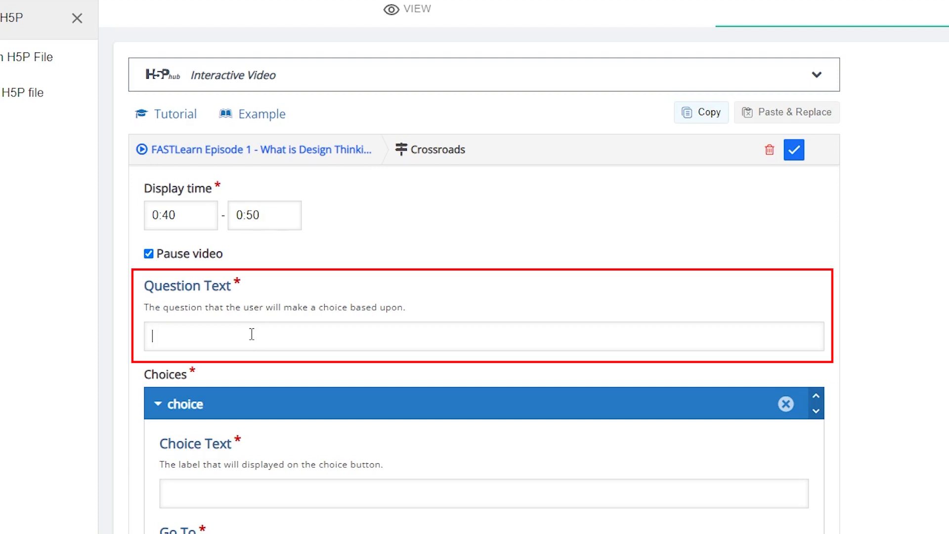
{"action": "type", "text": "What do you want to learn next?"}
- Fill in the first choice with the text "IDEO Model" and the target time 1:10, leaving its confirmation text empty
{"action": "scroll", "coordinate": [252, 335], "scroll_direction": "down", "scroll_amount": 5}
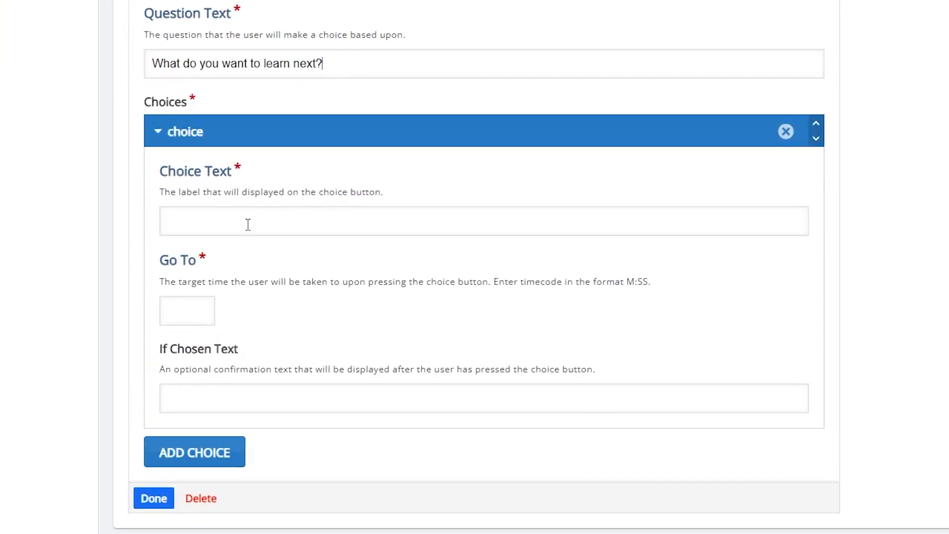
{"action": "type", "text": "I"}
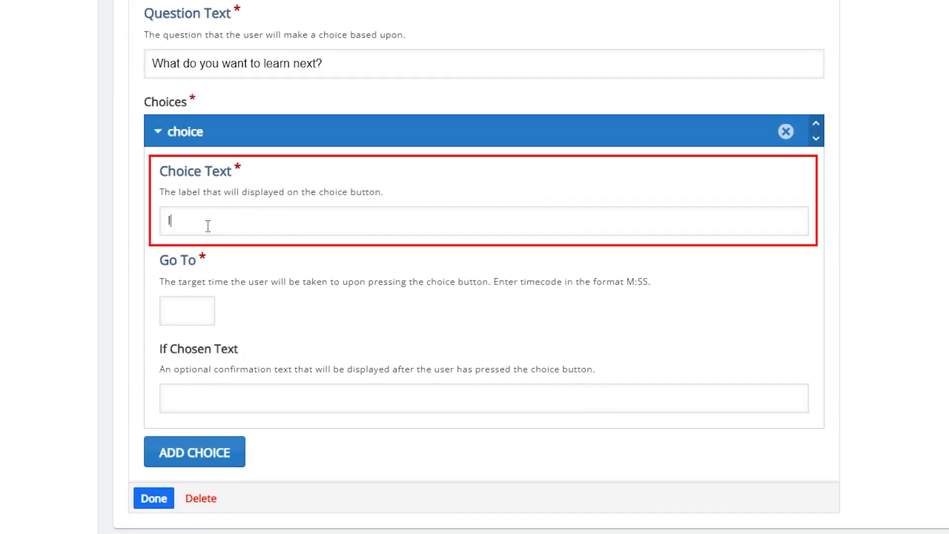
{"action": "type", "text": "DEO Model"}
{"action": "left_click", "coordinate": [192, 317]}
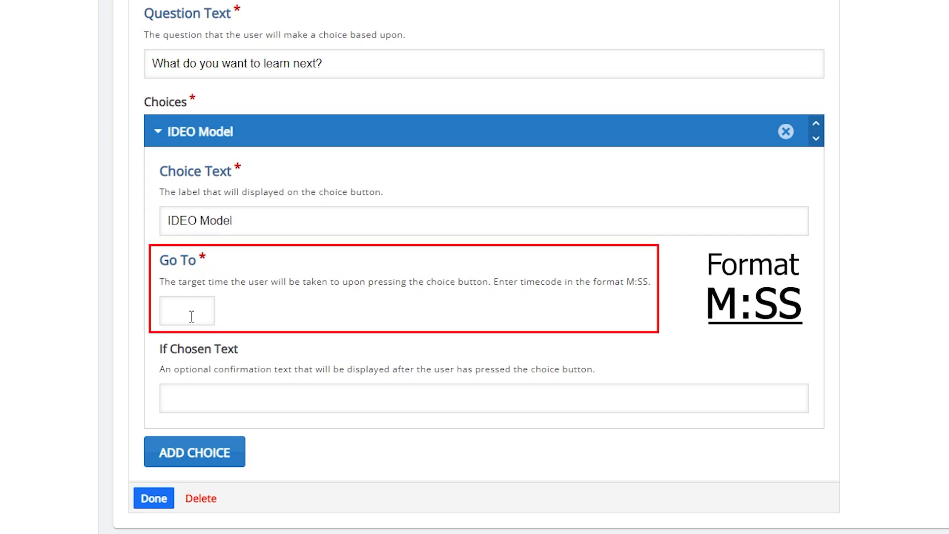
{"action": "type", "text": "1:10"}
{"action": "left_click", "coordinate": [186, 398]}
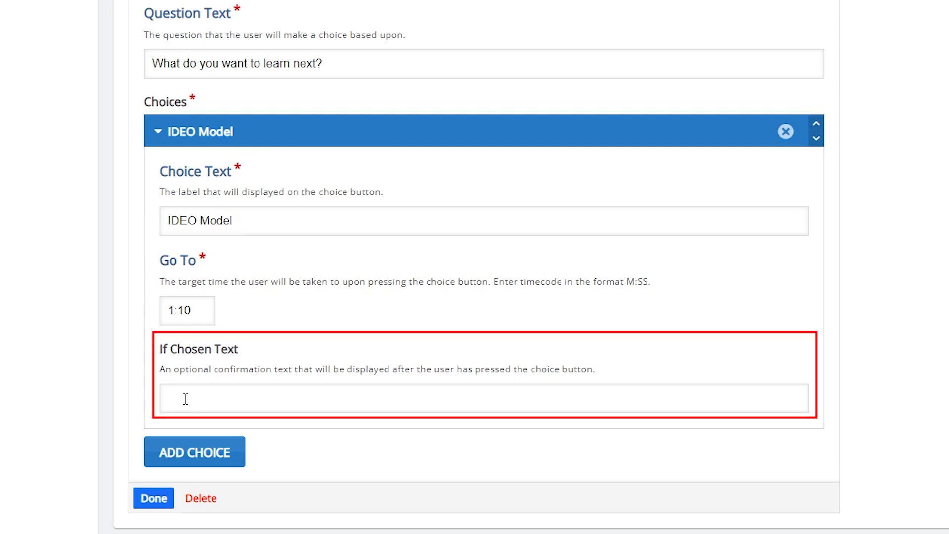
- Add a second choice with the text "Compass Framework" and the target time 2:25
{"action": "left_click", "coordinate": [193, 461]}
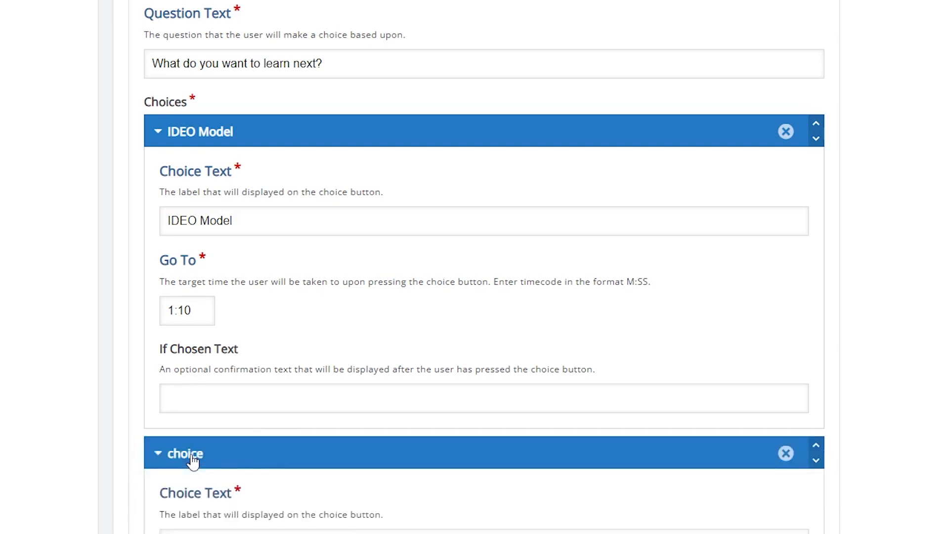
{"action": "scroll", "coordinate": [185, 457], "scroll_direction": "down", "scroll_amount": 6}
{"action": "left_click", "coordinate": [205, 220]}
{"action": "type", "text": "Compass Framework"}
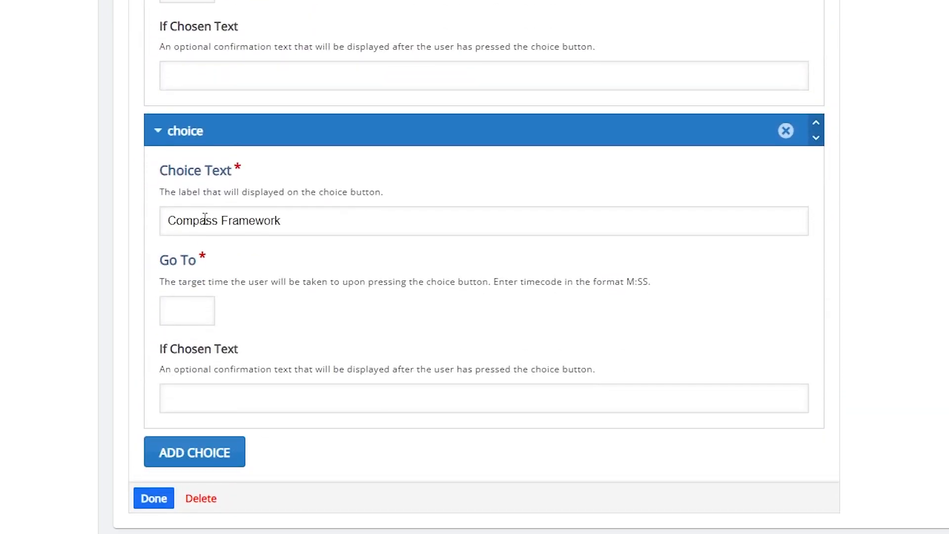
{"action": "left_click", "coordinate": [197, 310]}
{"action": "type", "text": "2:25"}
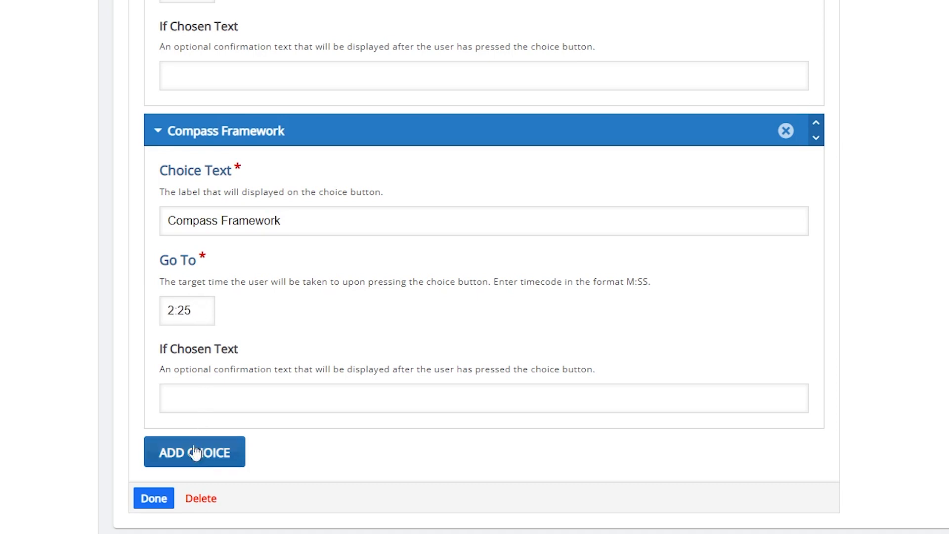
- Finish the Crossroads interaction and move its question box slightly higher on the video
{"action": "left_click", "coordinate": [162, 501]}
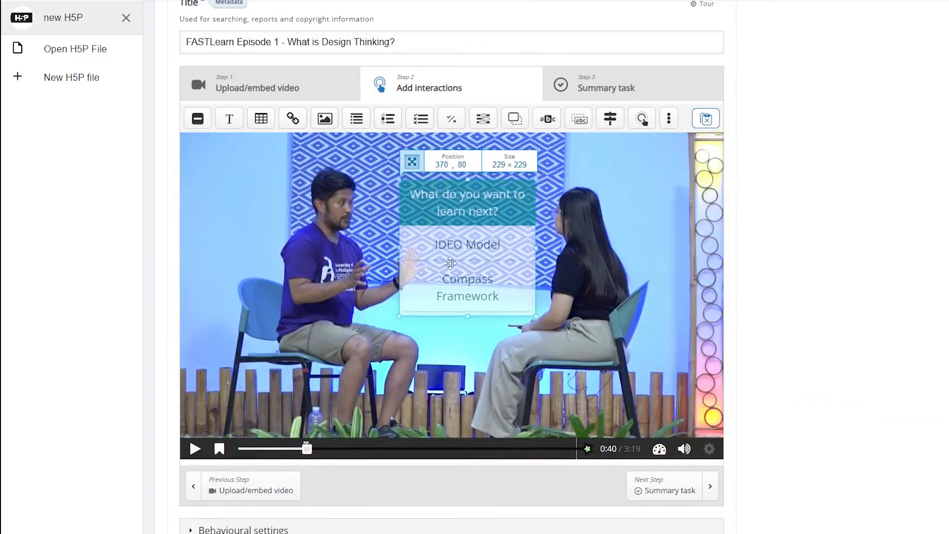
{"action": "left_click_drag", "start_coordinate": [450, 263], "coordinate": [448, 246]}
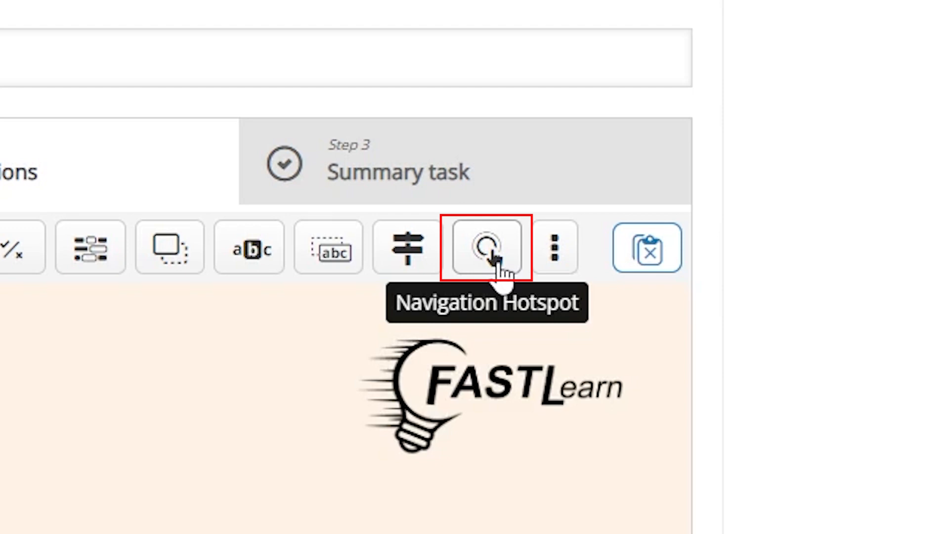
- Add a Navigation Hotspot to the video with a display time from 0:04 to 0:10
{"action": "left_click", "coordinate": [494, 256]}
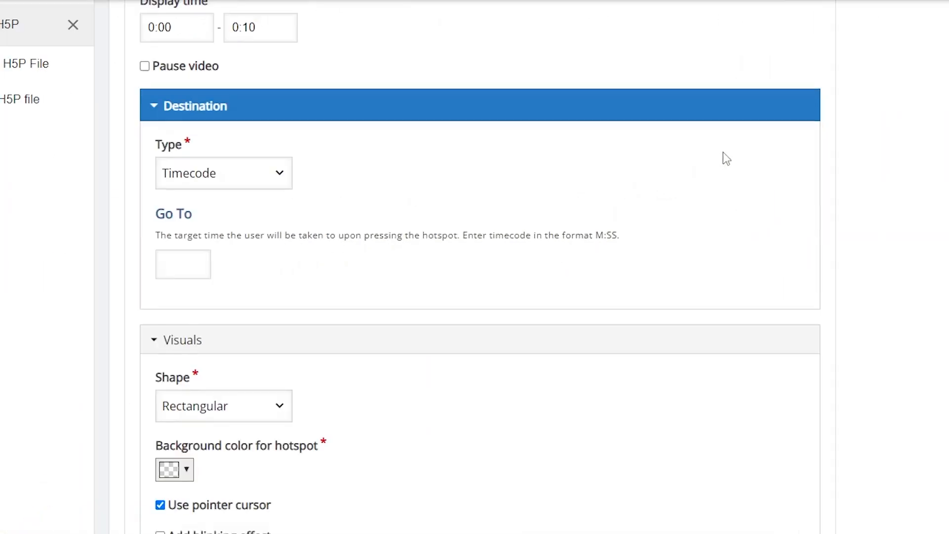
{"action": "scroll", "coordinate": [725, 158], "scroll_direction": "up", "scroll_amount": 4}
{"action": "left_click", "coordinate": [187, 212]}
{"action": "key", "text": "BackSpace"}
{"action": "key", "text": "BackSpace"}
{"action": "key", "text": "BackSpace"}
{"action": "key", "text": "BackSpace"}
{"action": "type", "text": "0:04"}
{"action": "left_click", "coordinate": [259, 221]}
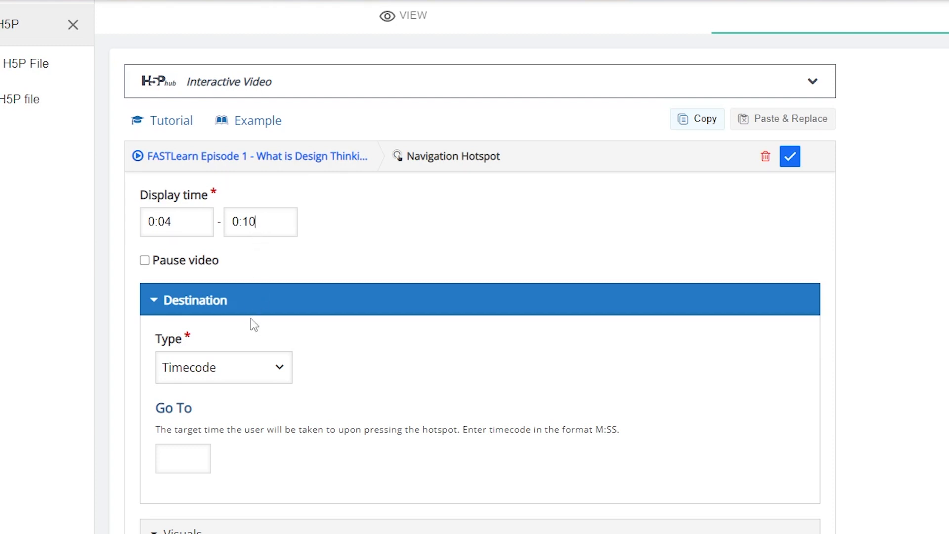
- Set the hotspot's destination type to Timecode with the target time 0:57
{"action": "left_click", "coordinate": [255, 378]}
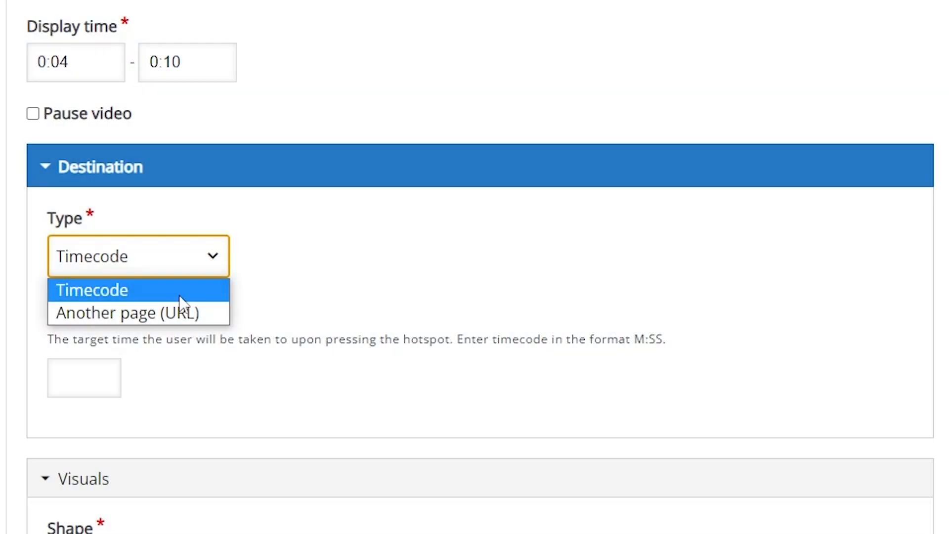
{"action": "left_click", "coordinate": [180, 296]}
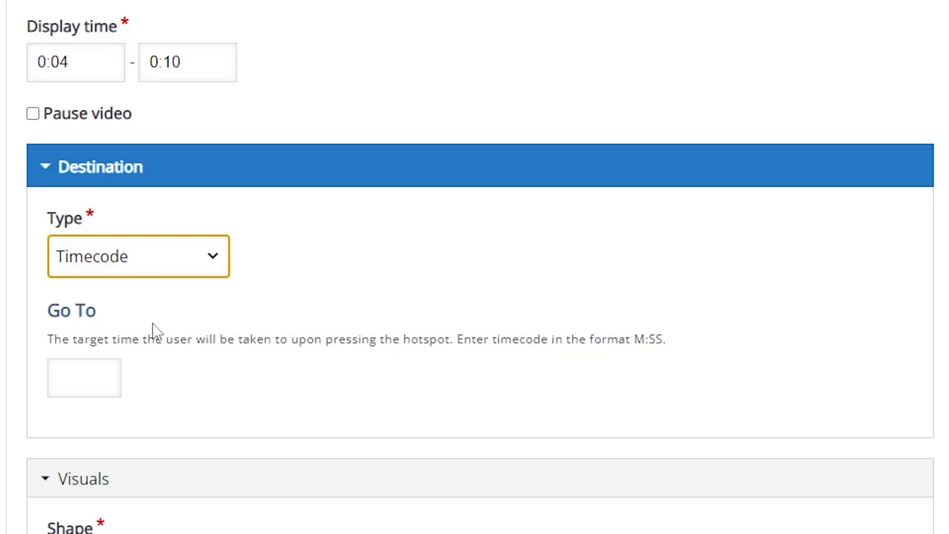
{"action": "left_click", "coordinate": [82, 379]}
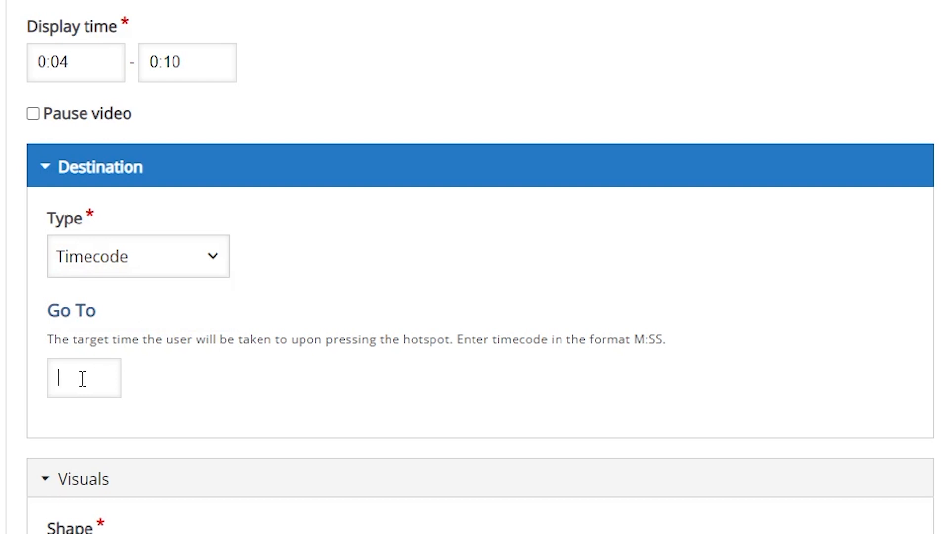
{"action": "type", "text": "0:"}
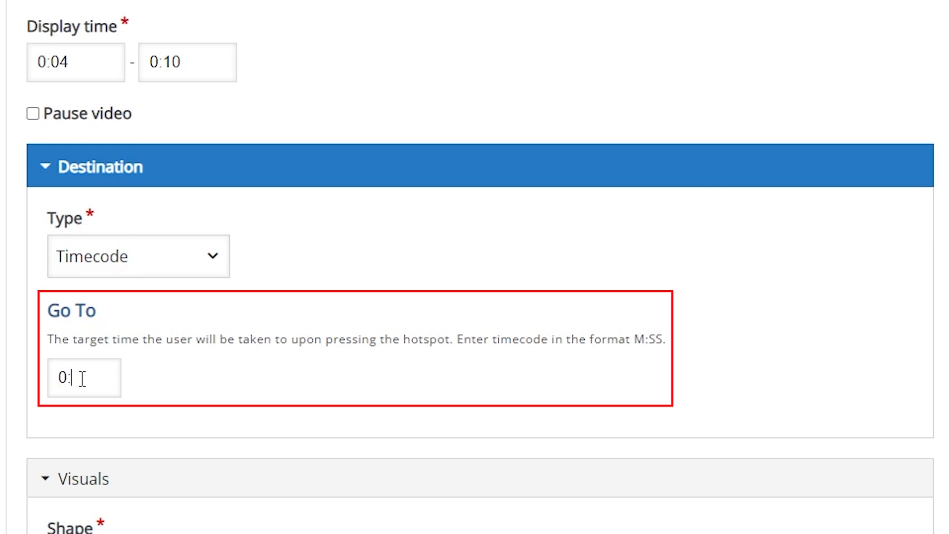
{"action": "type", "text": "57"}
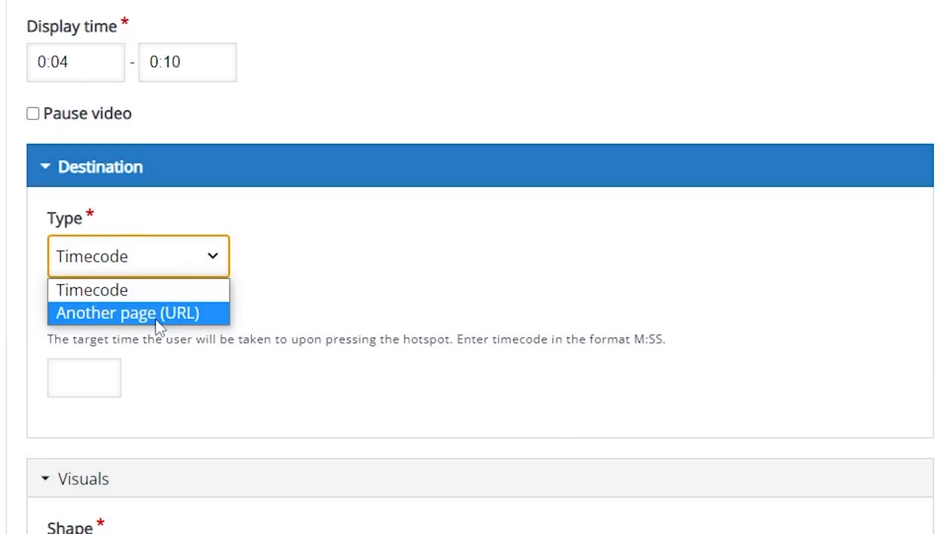
{"action": "left_click", "coordinate": [155, 319]}
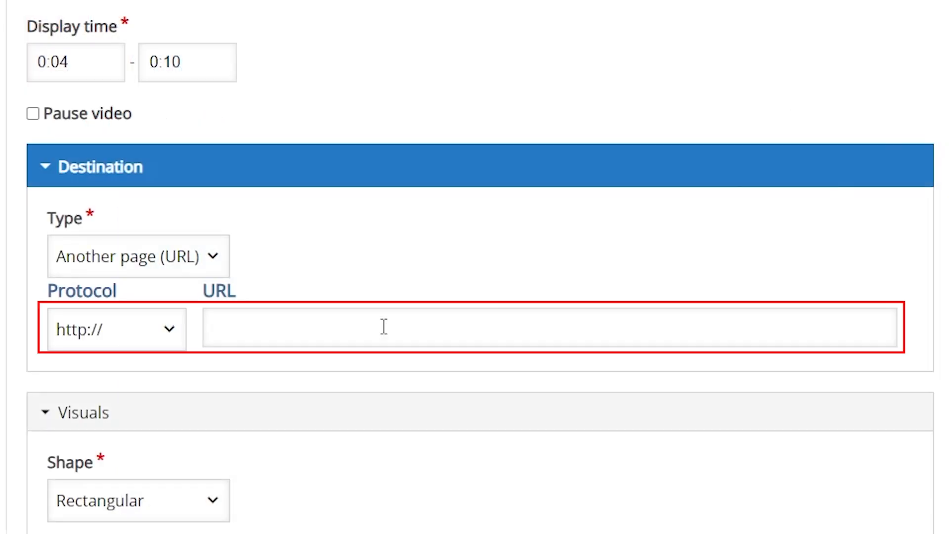
{"action": "type", "text": "www.youtube.com/watch?v=Q-S4EWZmNkw&ab_channel=UPOpenUniversity"}
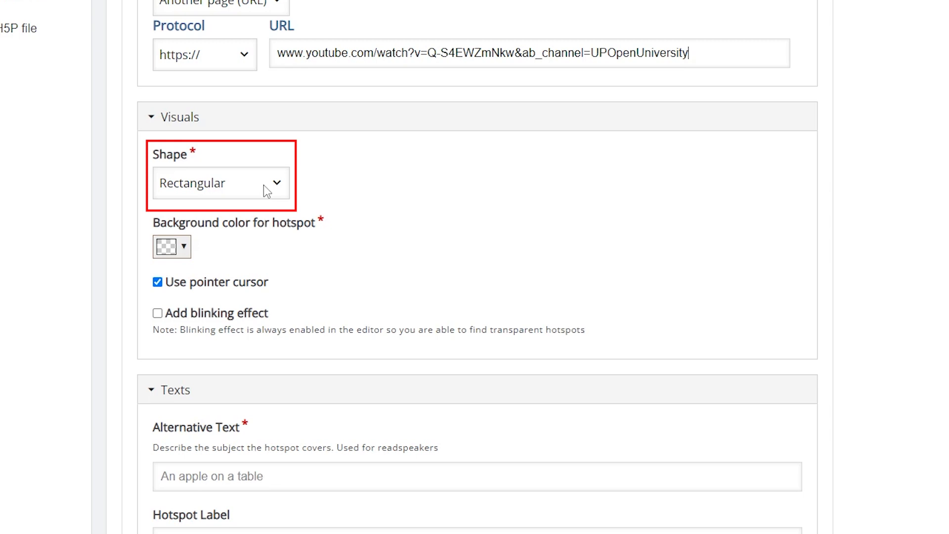
{"action": "left_click", "coordinate": [267, 190]}
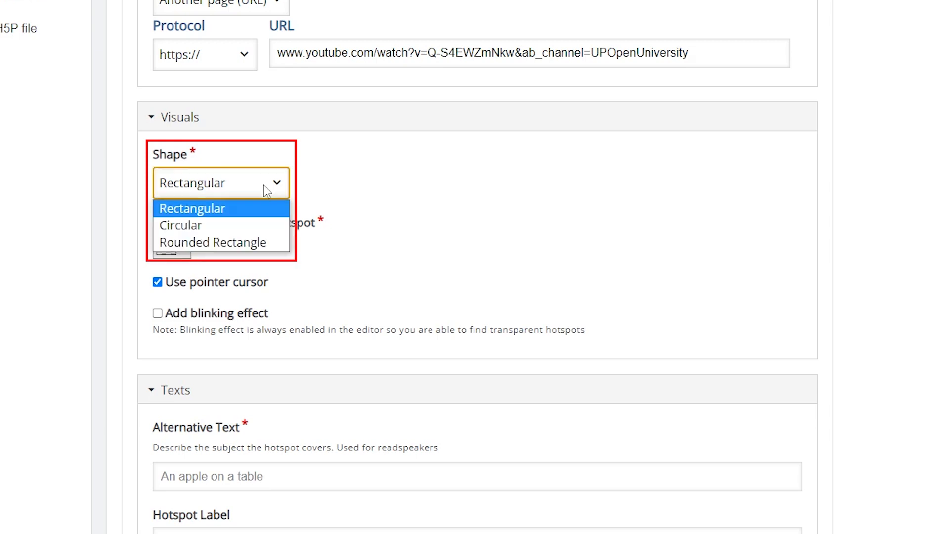
{"action": "left_click", "coordinate": [267, 246]}
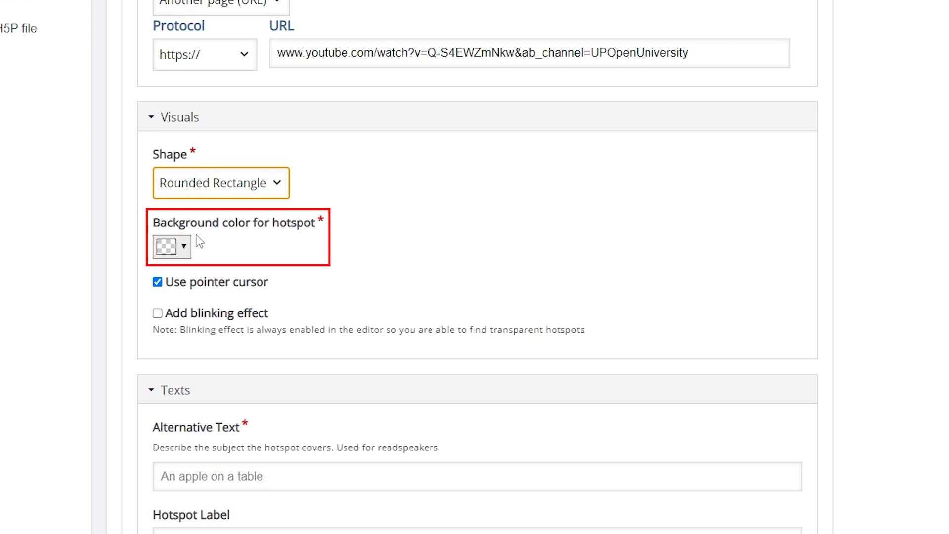
- Choose the fully transparent background color rgba(255, 255, 255, 0) for the hotspot and enable its blinking effect
{"action": "left_click", "coordinate": [185, 248]}
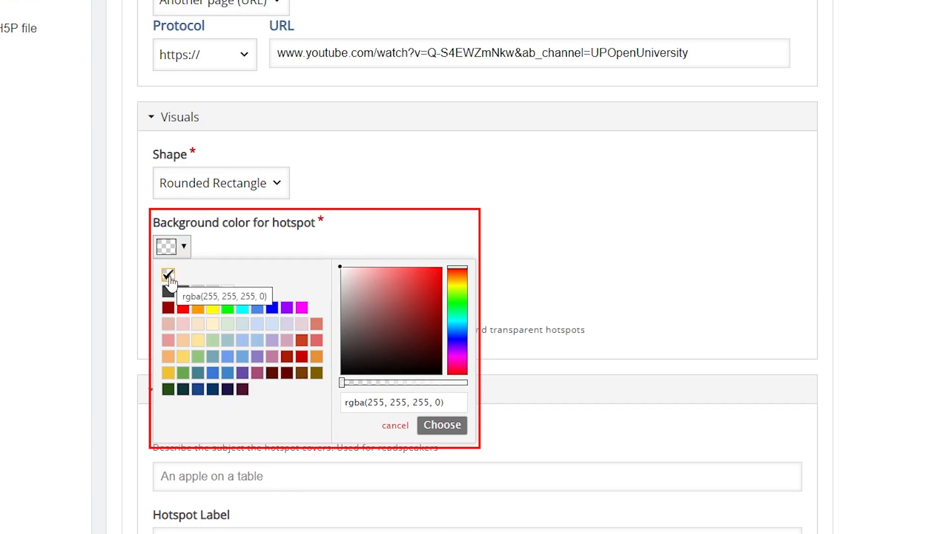
{"action": "left_click", "coordinate": [355, 329]}
{"action": "left_click", "coordinate": [364, 275]}
{"action": "left_click_drag", "start_coordinate": [468, 382], "coordinate": [367, 377]}
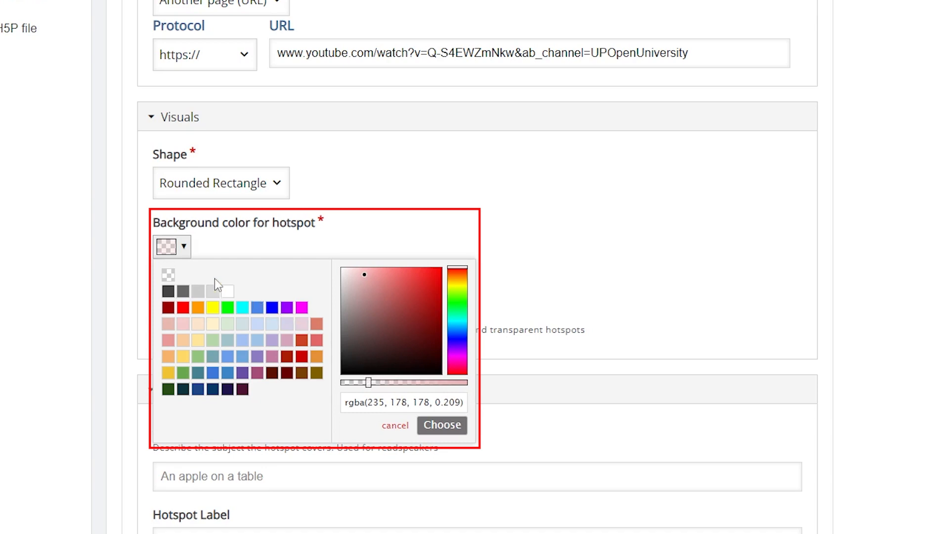
{"action": "left_click", "coordinate": [168, 274]}
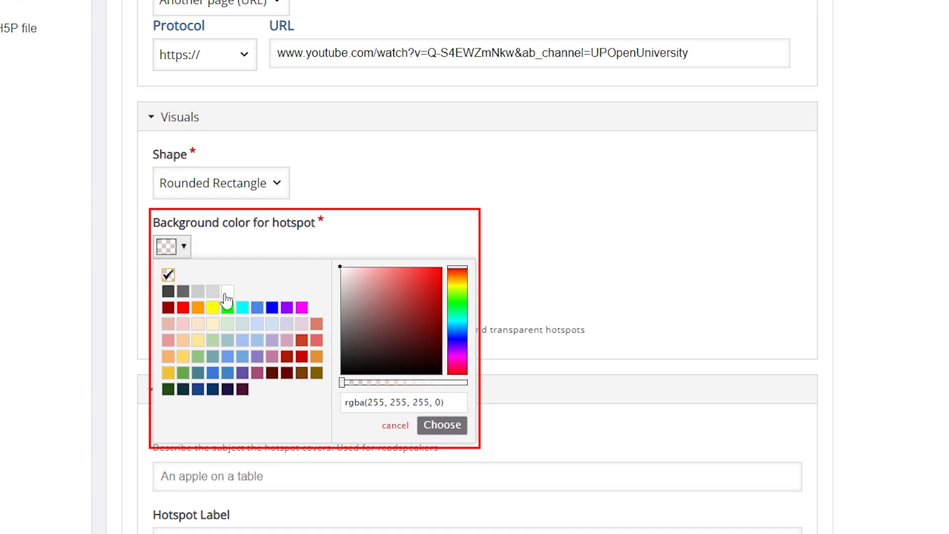
{"action": "left_click", "coordinate": [439, 426]}
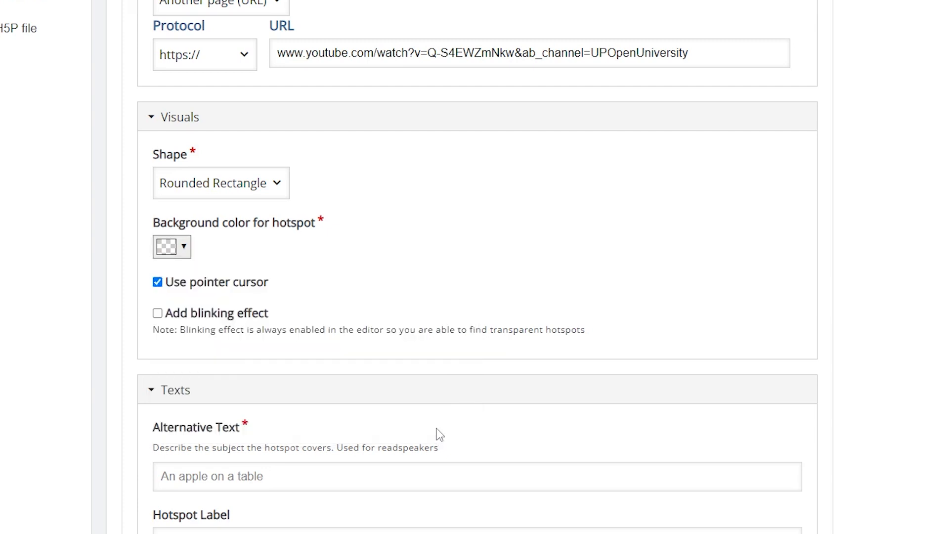
{"action": "left_click", "coordinate": [185, 318]}
- Enter "Skip minute 1 of the discussion" as the hotspot's alternative text
{"action": "scroll", "coordinate": [460, 343], "scroll_direction": "down", "scroll_amount": 3}
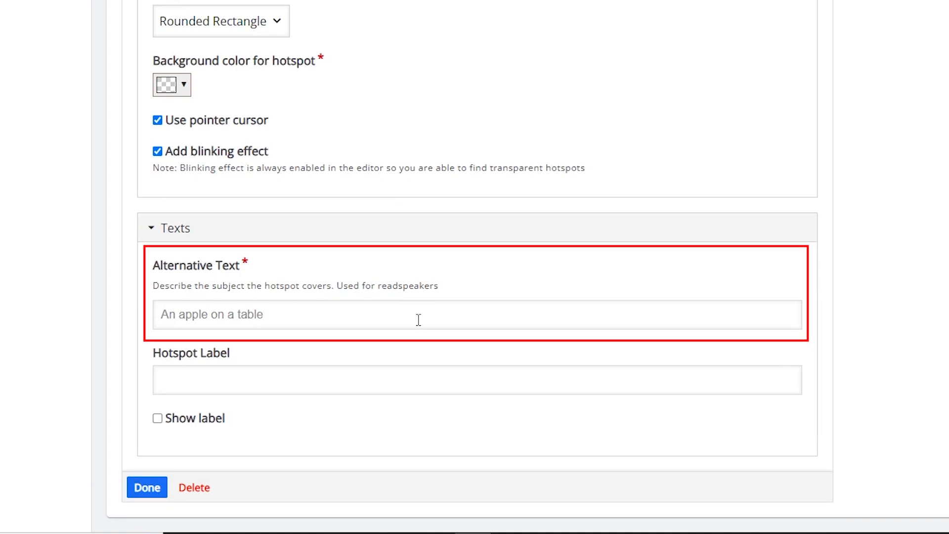
{"action": "left_click", "coordinate": [178, 319]}
{"action": "type", "text": "Skip minute 1 of the d"}
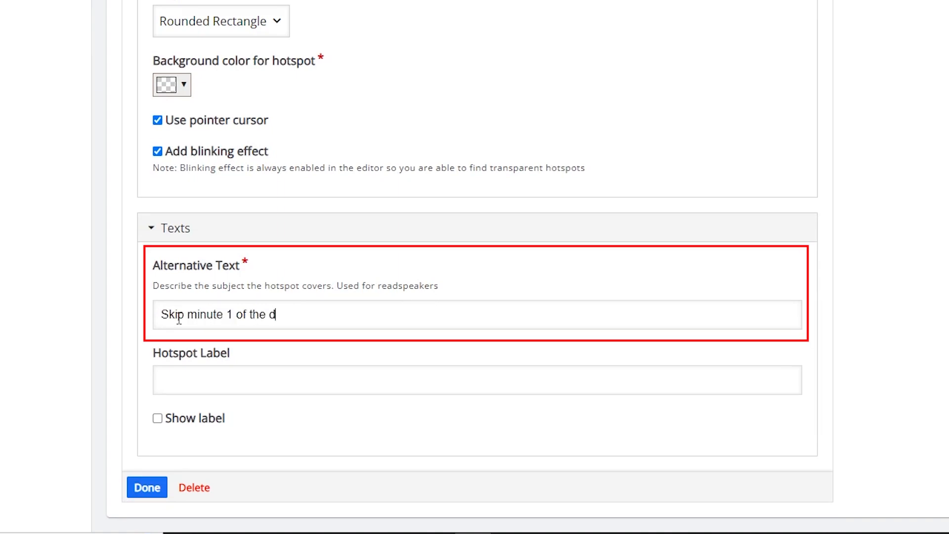
{"action": "type", "text": "iscussion"}
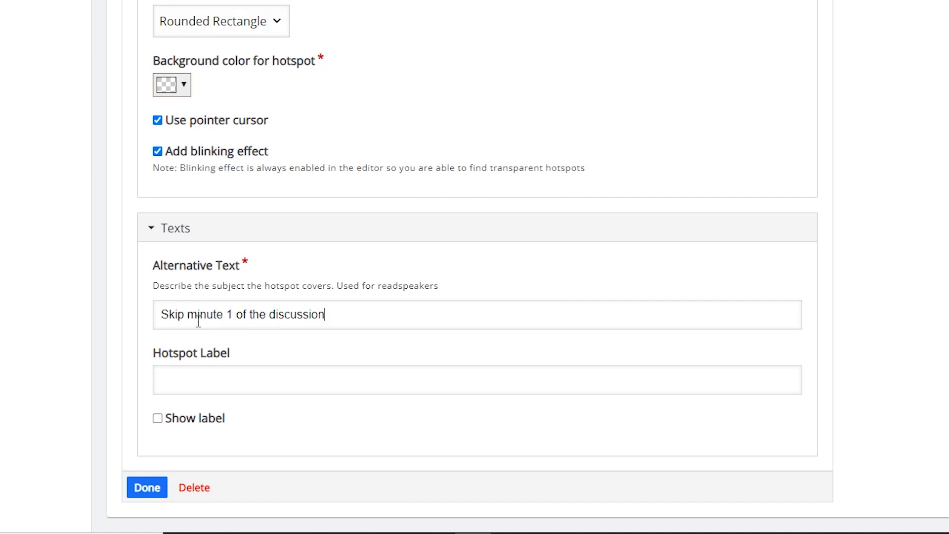
- Give the hotspot the label "Skip to questions" and enable showing the label
{"action": "left_click", "coordinate": [218, 382]}
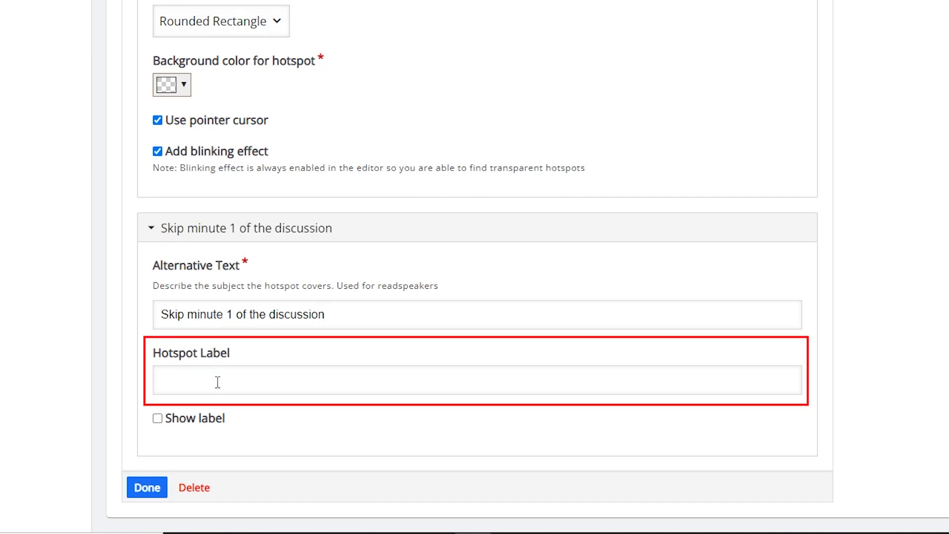
{"action": "type", "text": "Skip to questions"}
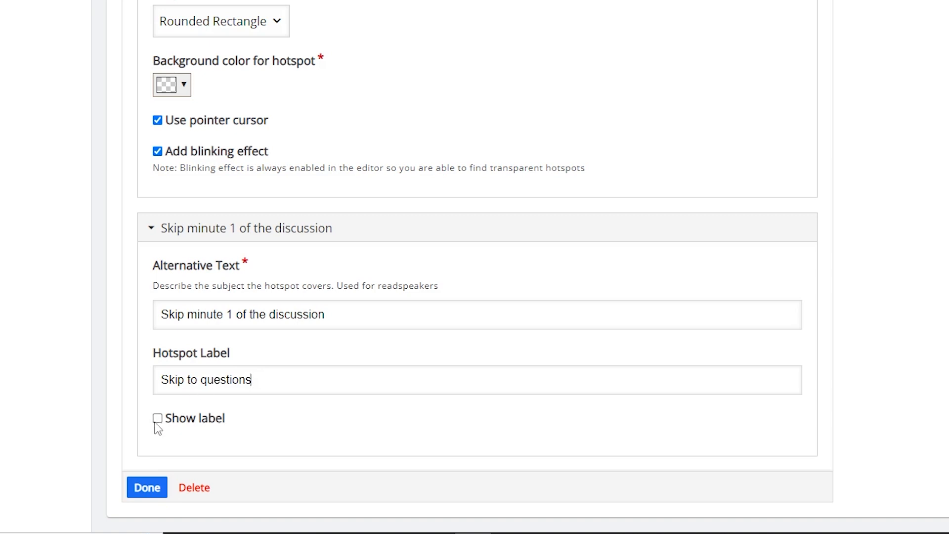
{"action": "left_click", "coordinate": [157, 419]}
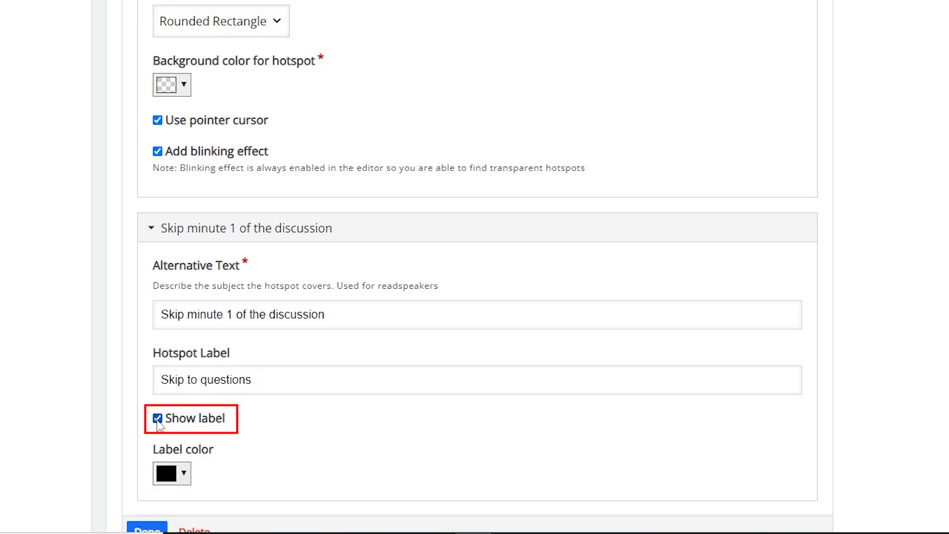
- Set the hotspot's label color to dark gray, rgb(67, 67, 67)
{"action": "scroll", "coordinate": [159, 426], "scroll_direction": "down", "scroll_amount": 1}
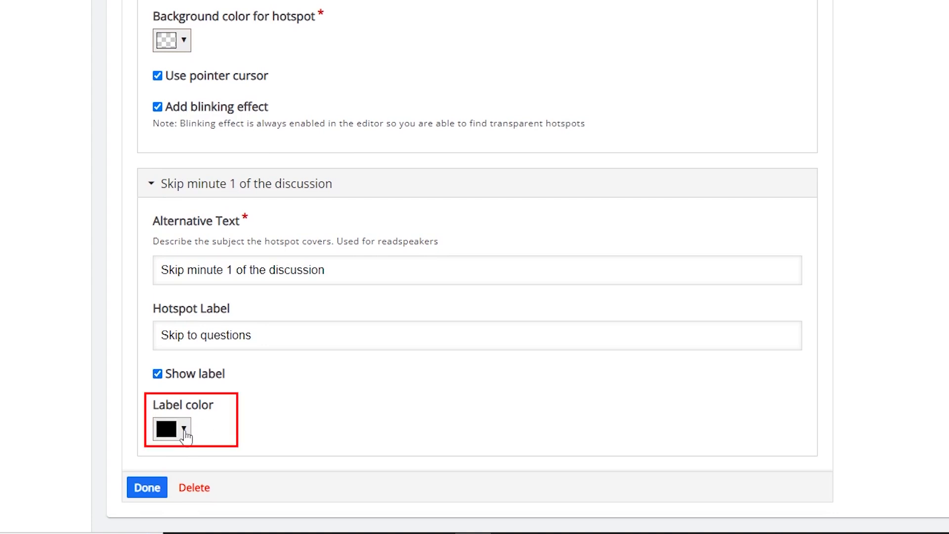
{"action": "left_click", "coordinate": [183, 429]}
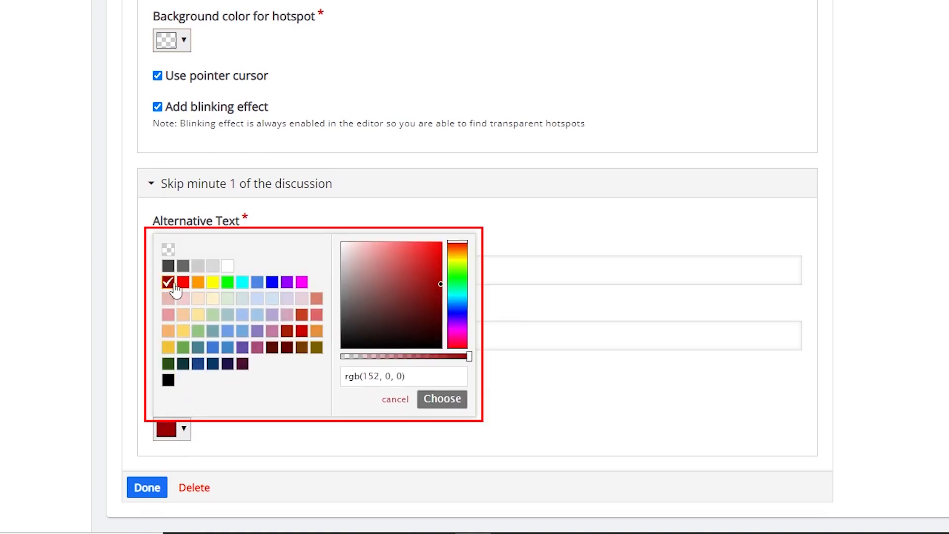
{"action": "left_click", "coordinate": [213, 282]}
{"action": "left_click", "coordinate": [242, 281]}
{"action": "left_click", "coordinate": [168, 265]}
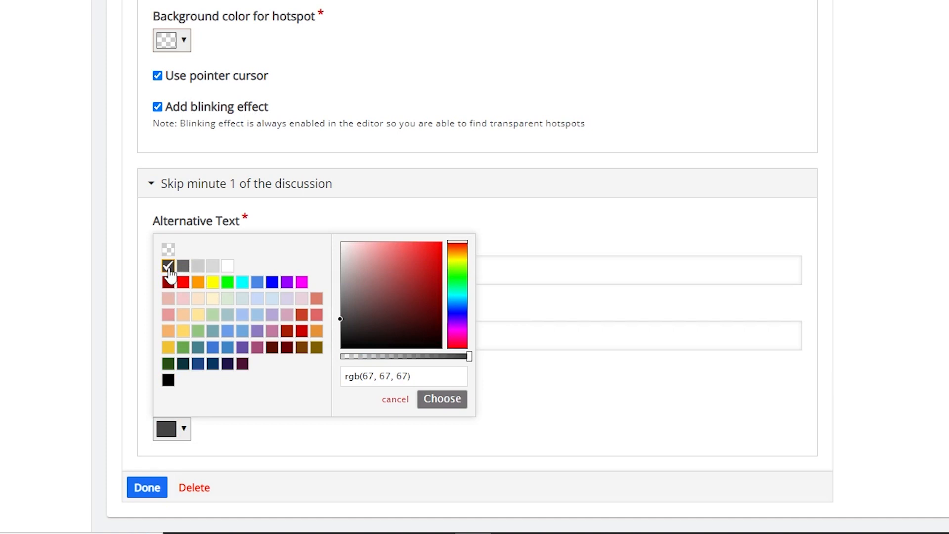
{"action": "left_click", "coordinate": [442, 399]}
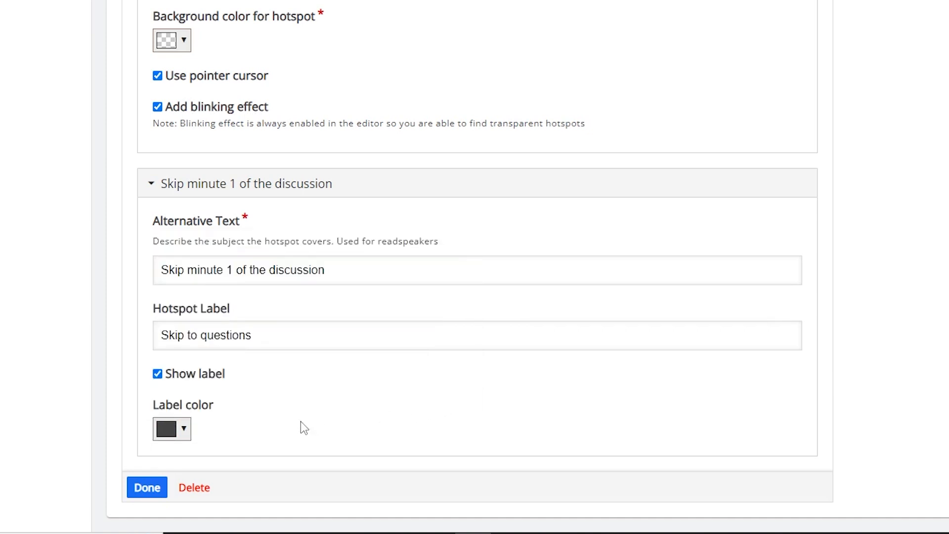
- Finish editing the navigation hotspot and keep its settings in the interactive video
{"action": "left_click", "coordinate": [147, 489]}
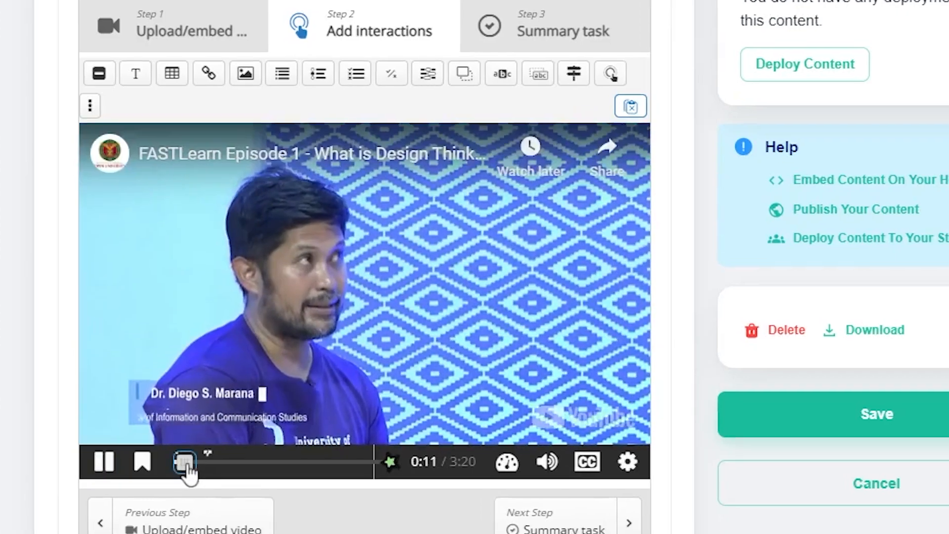
- Pause the video at 1:00 and add a bookmark there labelled "1 minute marker"
{"action": "mouse_move", "coordinate": [188, 472]}
{"action": "left_mouse_down"}
{"action": "mouse_move", "coordinate": [200, 473]}
{"action": "mouse_move", "coordinate": [178, 472]}
{"action": "left_mouse_up"}
{"action": "left_click_drag", "start_coordinate": [168, 293], "coordinate": [253, 295]}
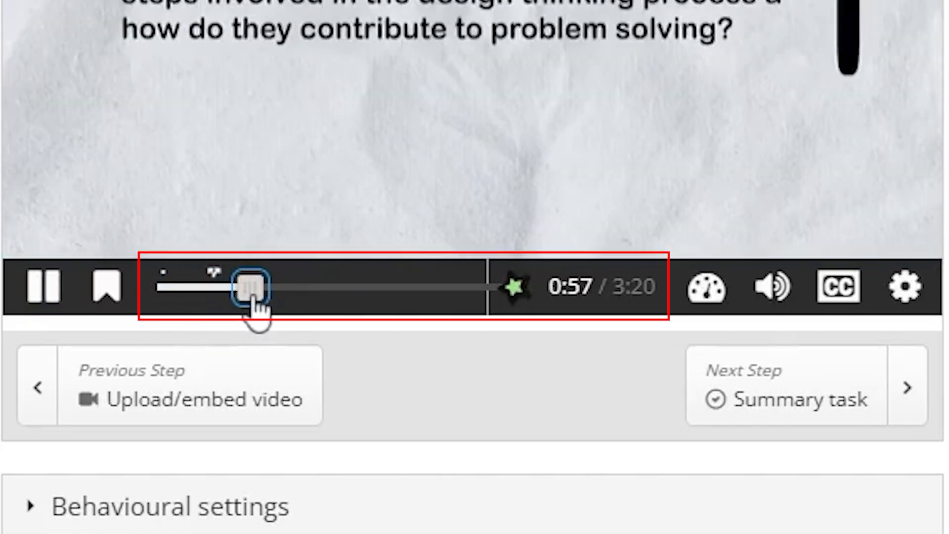
{"action": "left_click", "coordinate": [37, 296]}
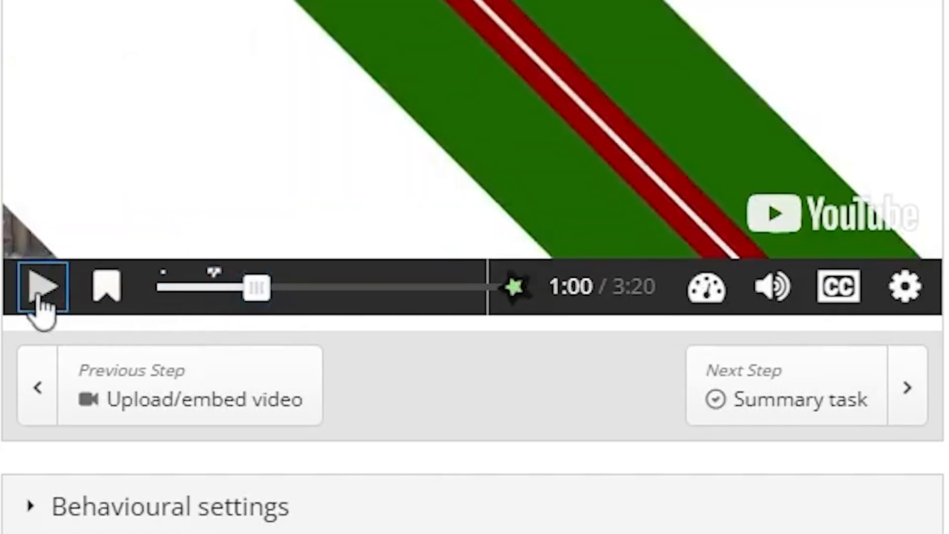
{"action": "left_click", "coordinate": [108, 292]}
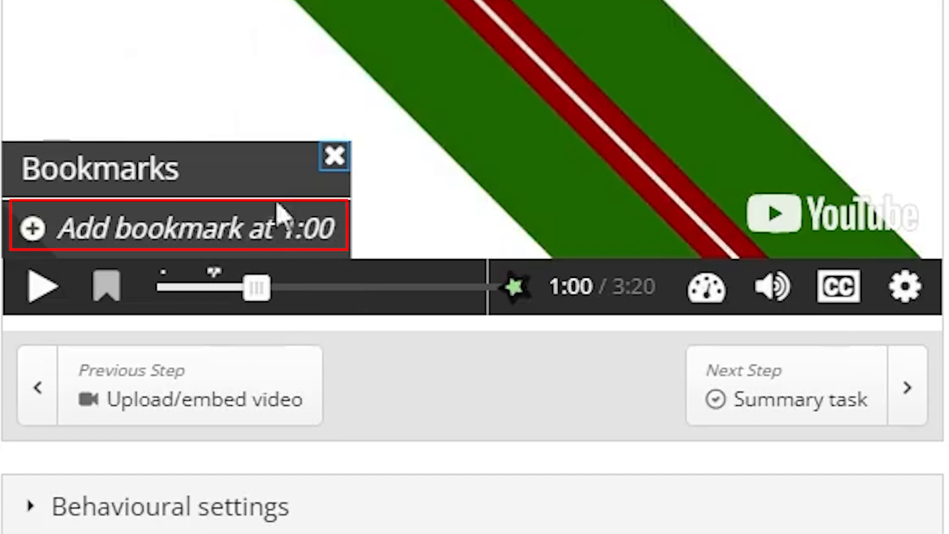
{"action": "left_click", "coordinate": [83, 232]}
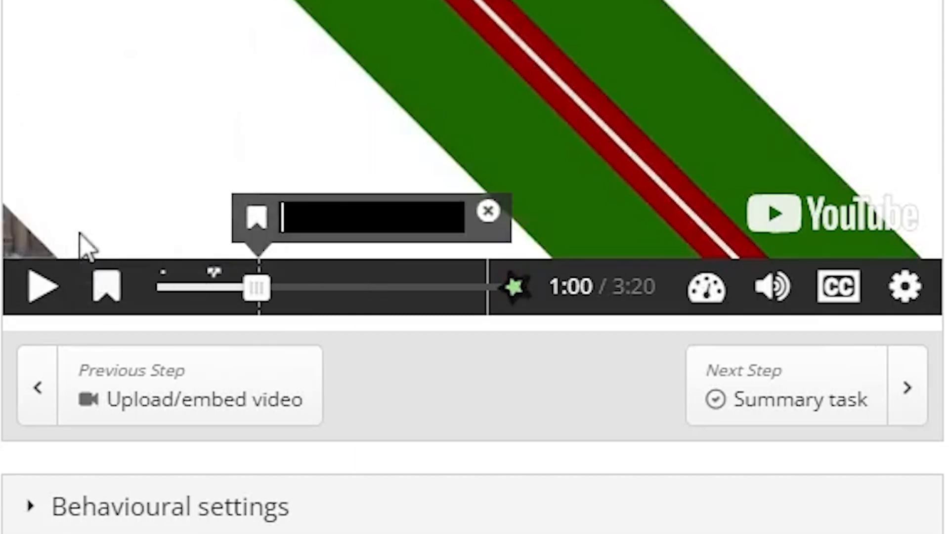
{"action": "type", "text": "1 minute "}
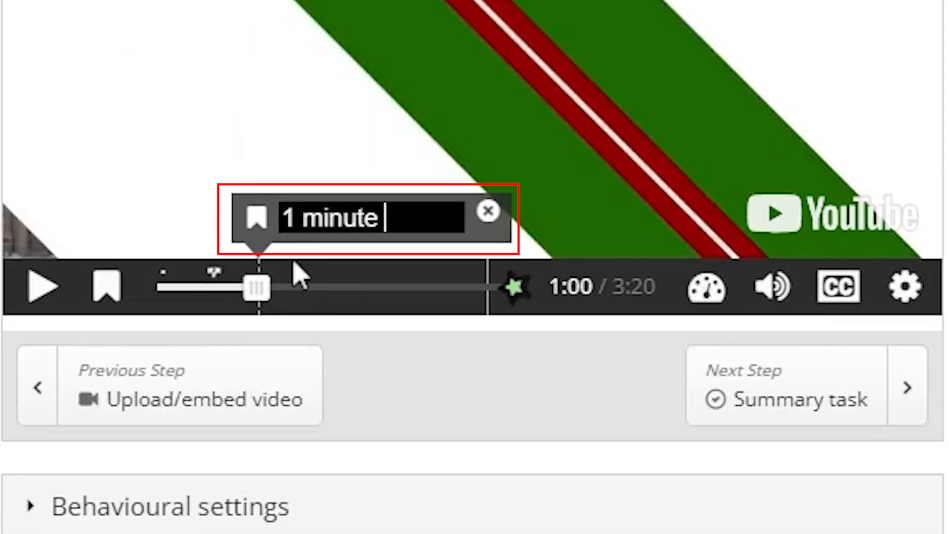
{"action": "type", "text": "marker"}
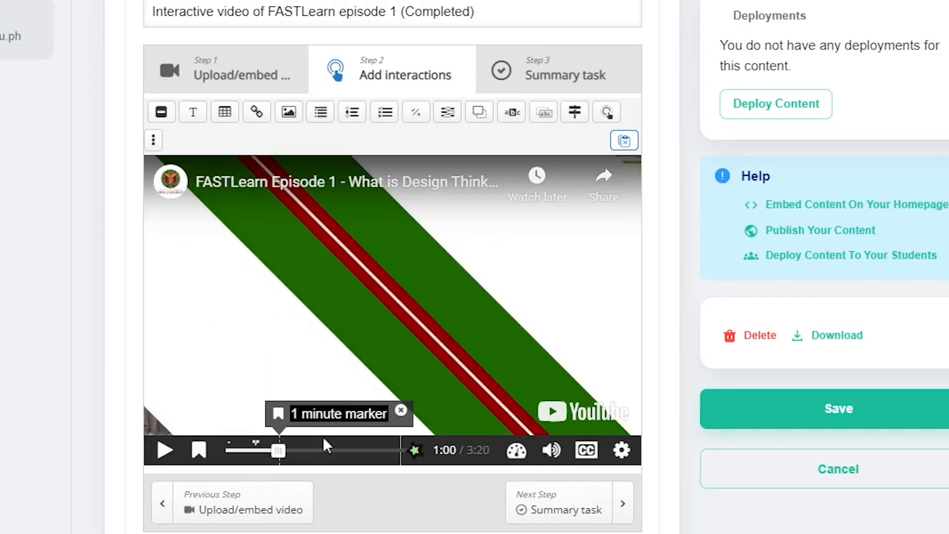
{"action": "scroll", "coordinate": [763, 396], "scroll_direction": "down", "scroll_amount": 2}
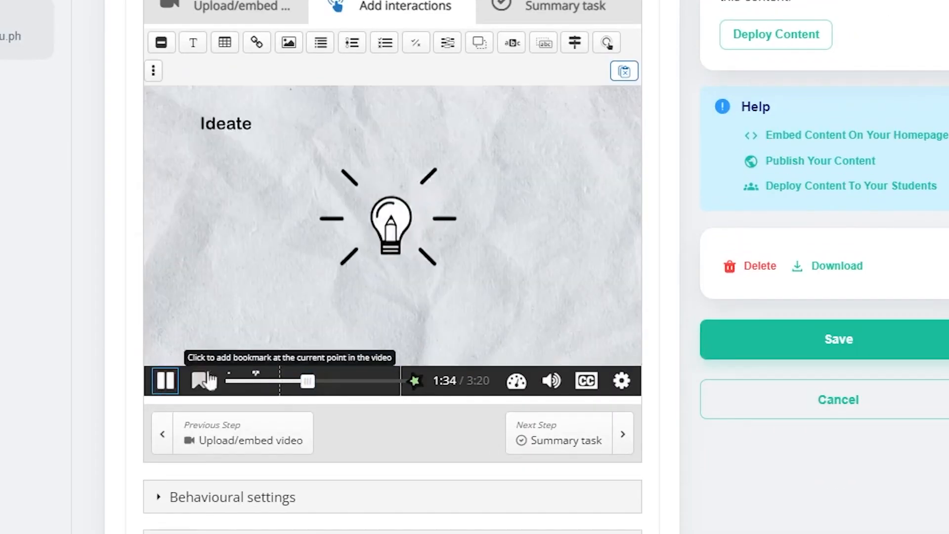
- Add a bookmark labelled "1.5 minute" near the 1.5-minute point and one labelled "2.5 minute marker" at 2:30
{"action": "left_click", "coordinate": [199, 381]}
{"action": "type", "text": "1.5 minute"}
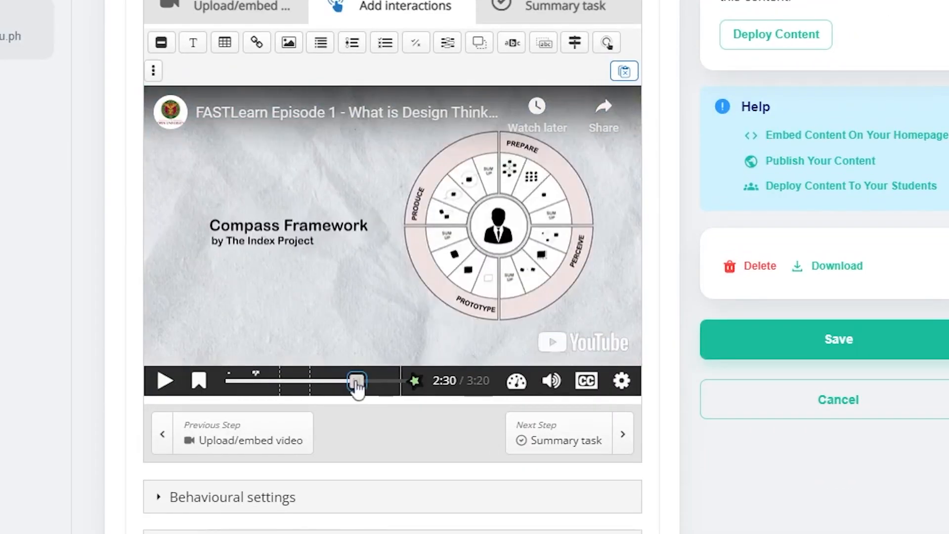
{"action": "type", "text": "2.5 minute marker"}
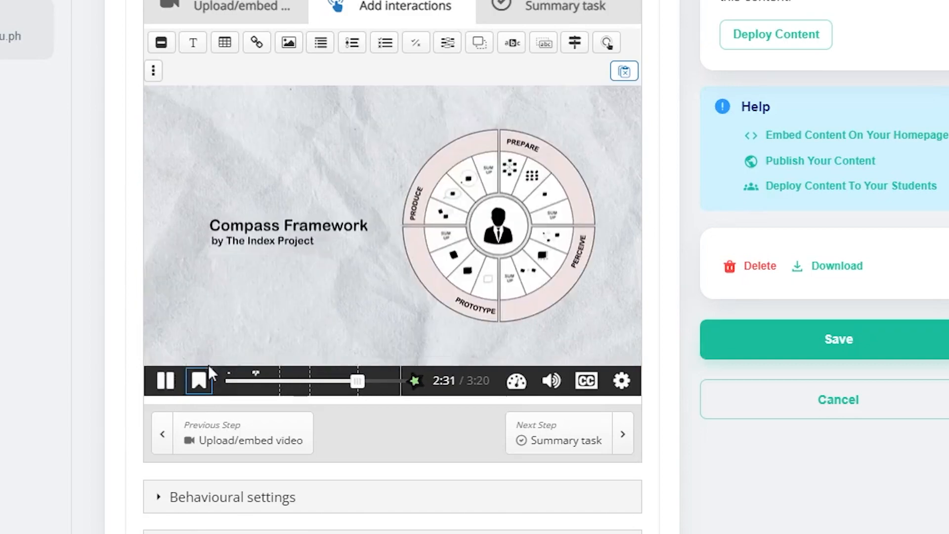